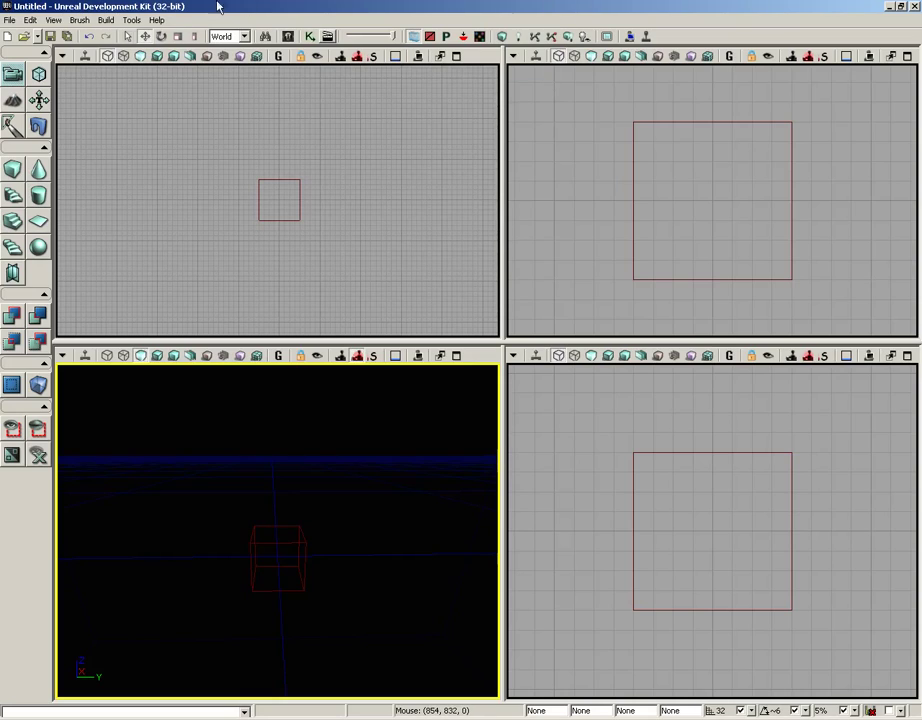
# Create a new Additive level and discard the unsaved changes to Untitled.
pyautogui.click(8, 20)
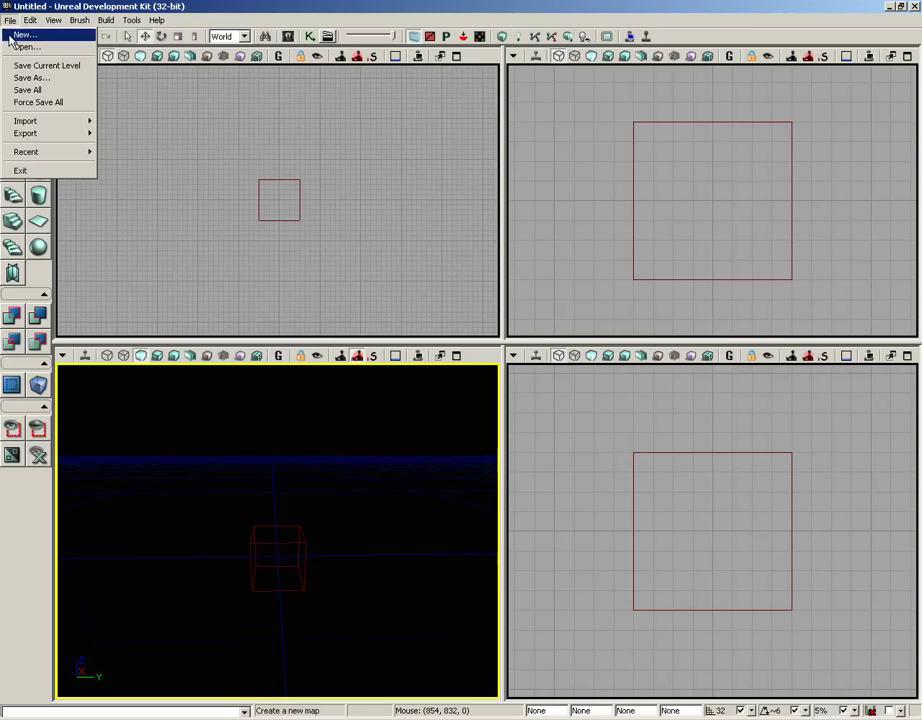
pyautogui.click(32, 34)
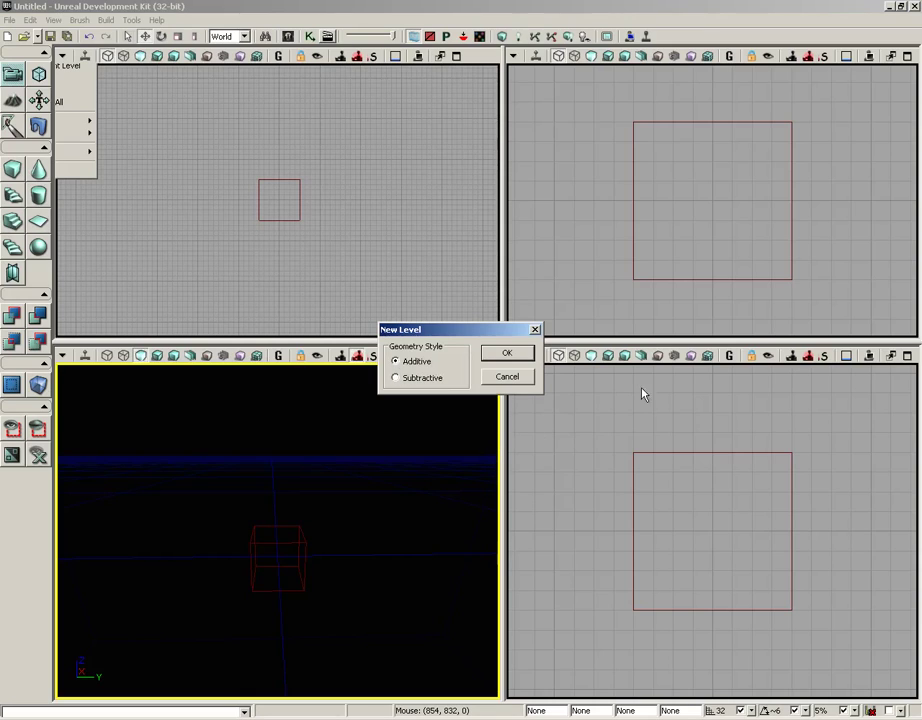
pyautogui.click(506, 354)
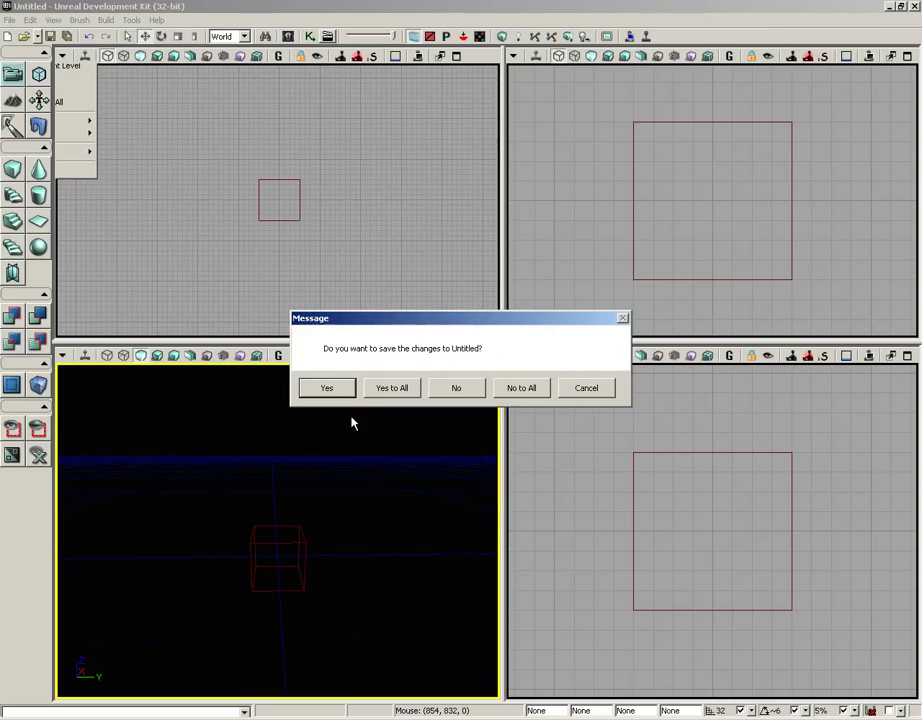
pyautogui.click(452, 388)
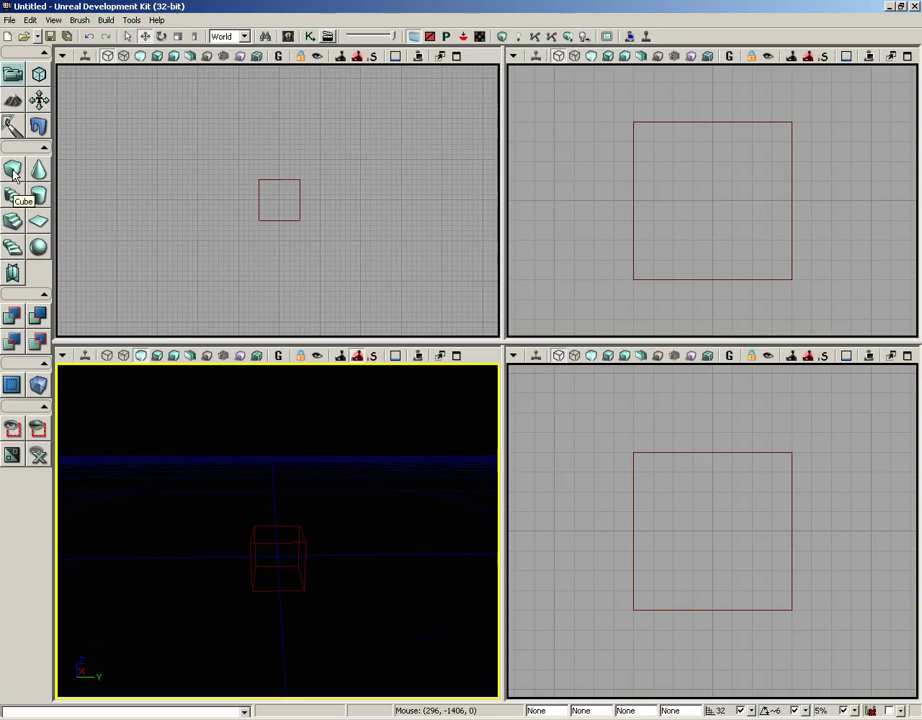
# Set the Cube brush builder to X 1088, Y 2080, Z 32 and build the brush.
pyautogui.rightClick(13, 173)
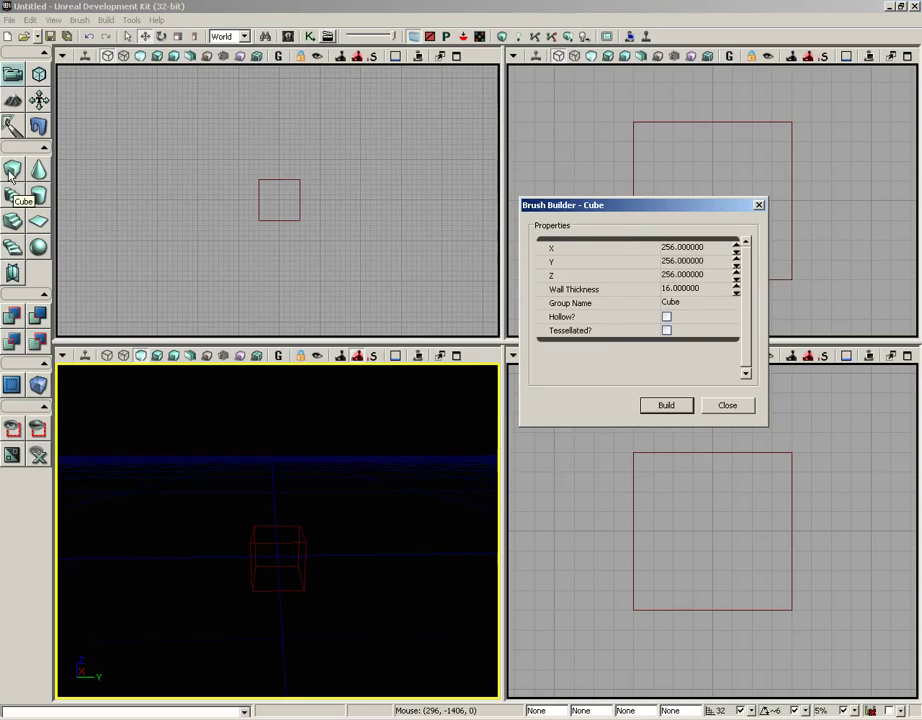
pyautogui.click(619, 246)
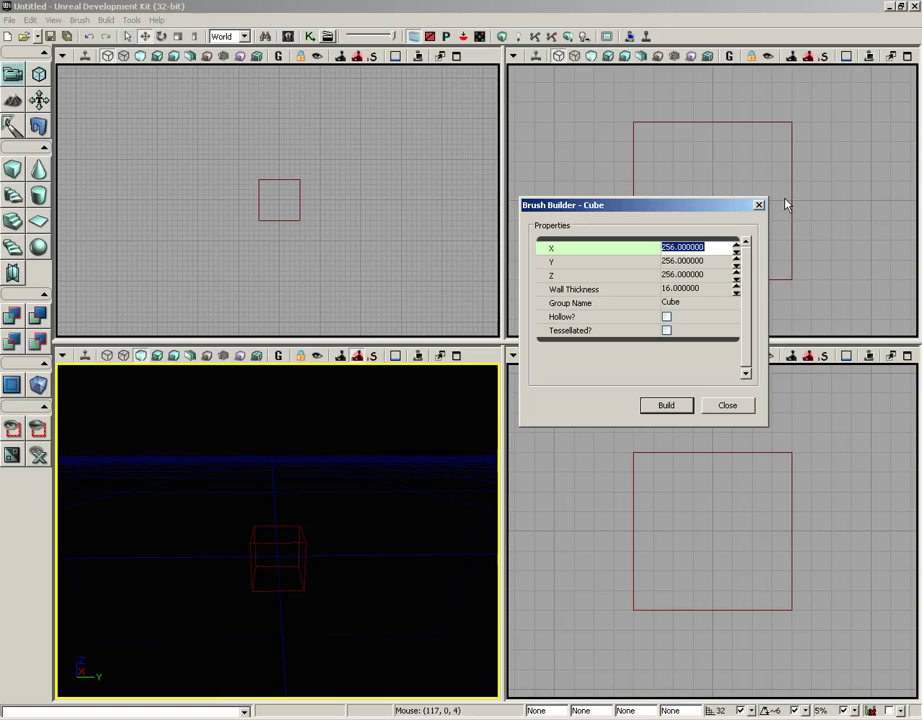
pyautogui.write('18')
pyautogui.press('BackSpace')
pyautogui.write('60')
pyautogui.press('BackSpace')
pyautogui.press('BackSpace')
pyautogui.write('088')
pyautogui.press('Tab')
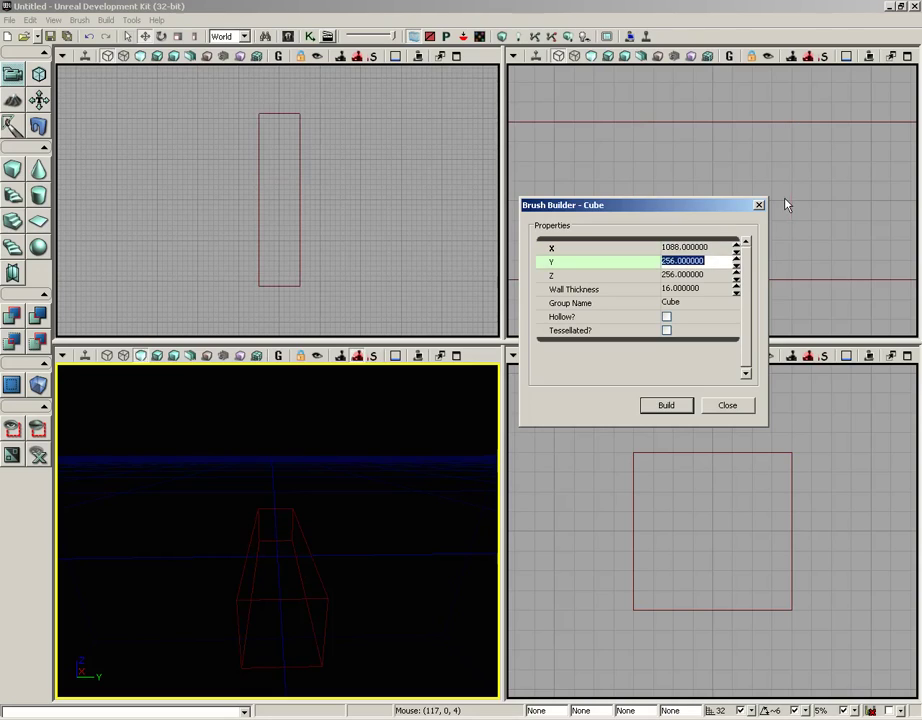
pyautogui.write('2080')
pyautogui.press('Tab')
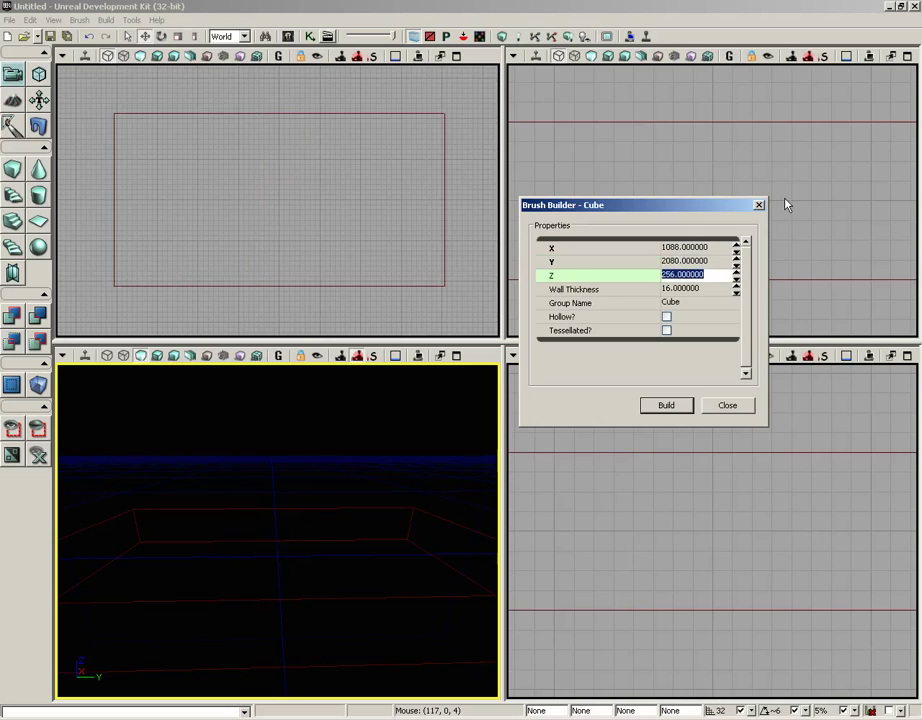
pyautogui.write('32')
pyautogui.click(663, 406)
# Add the 1088 × 2080 × 32 slab brush as solid checkered floor geometry with CSG Add.
pyautogui.click(727, 406)
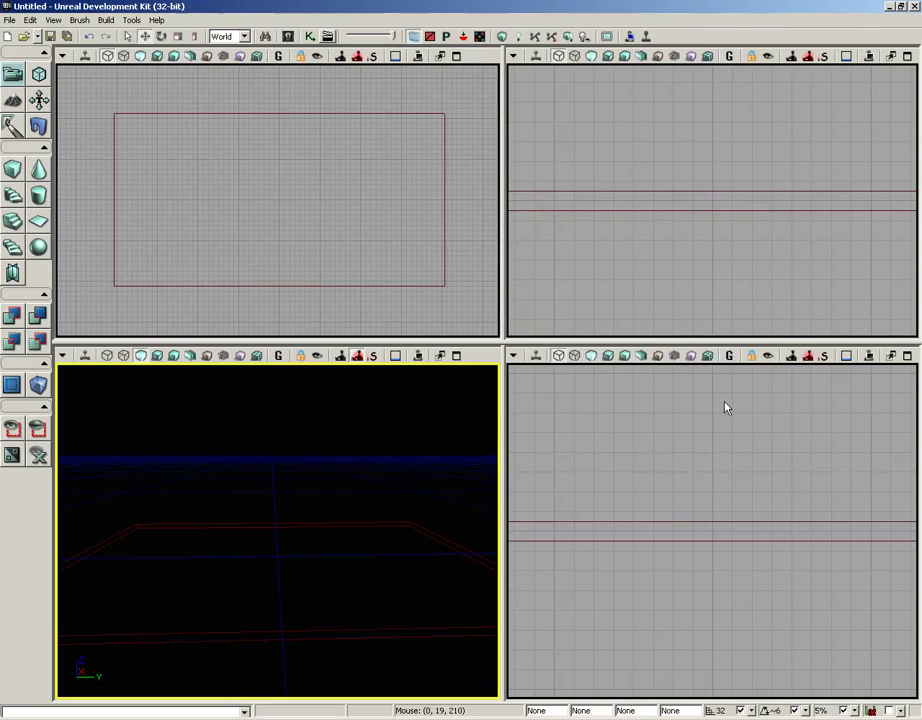
pyautogui.moveTo(274, 492)
pyautogui.mouseDown()
pyautogui.moveTo(265, 475)
pyautogui.moveTo(177, 595)
pyautogui.moveTo(175, 636)
pyautogui.moveTo(274, 636)
pyautogui.moveTo(247, 640)
pyautogui.moveTo(241, 701)
pyautogui.moveTo(216, 673)
pyautogui.moveTo(434, 675)
pyautogui.moveTo(478, 653)
pyautogui.mouseUp()
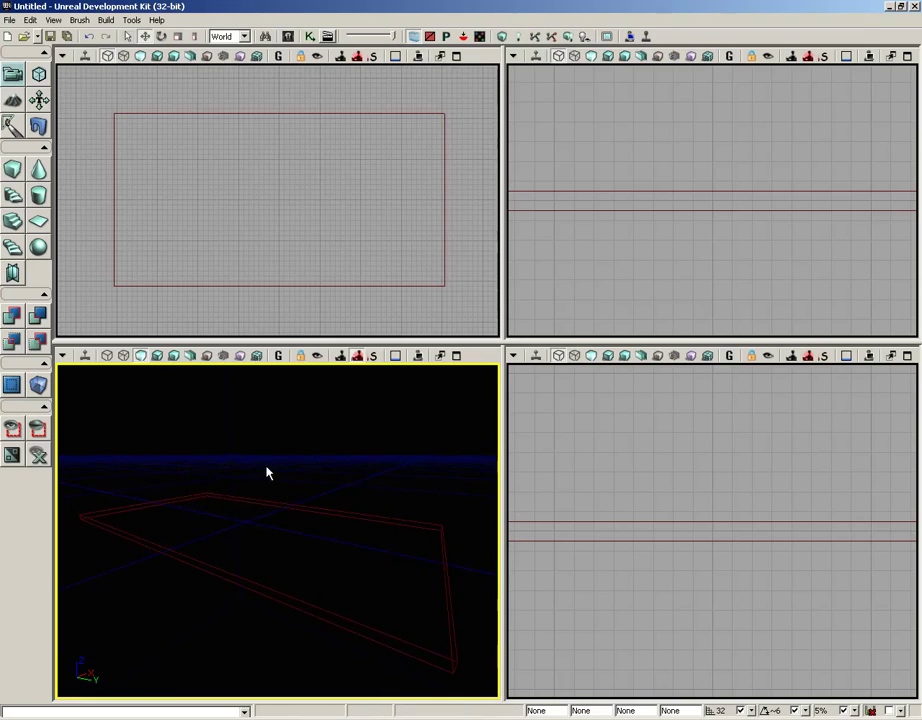
pyautogui.click(12, 318)
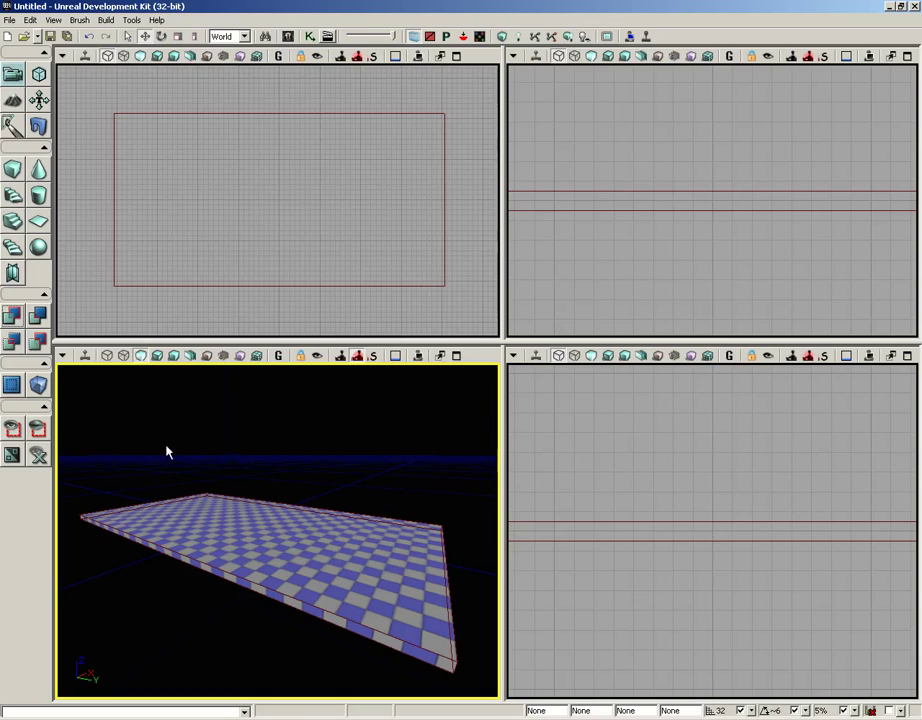
pyautogui.moveTo(167, 449)
pyautogui.mouseDown()
pyautogui.moveTo(170, 370)
pyautogui.moveTo(179, 449)
pyautogui.mouseUp()
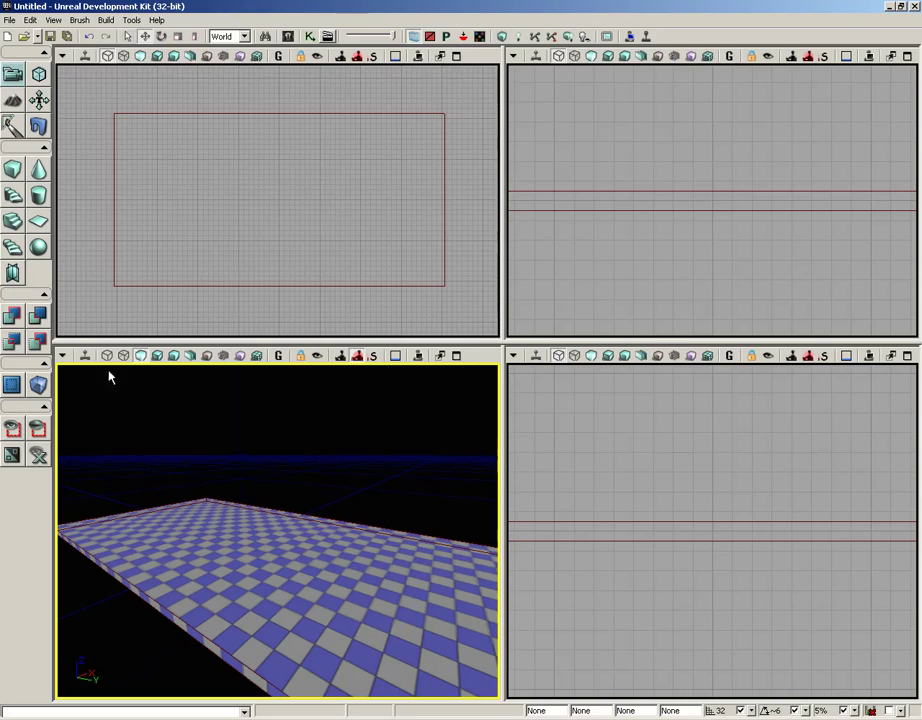
# Switch the perspective view to Lit mode and place a point light just above the floor.
pyautogui.click(157, 357)
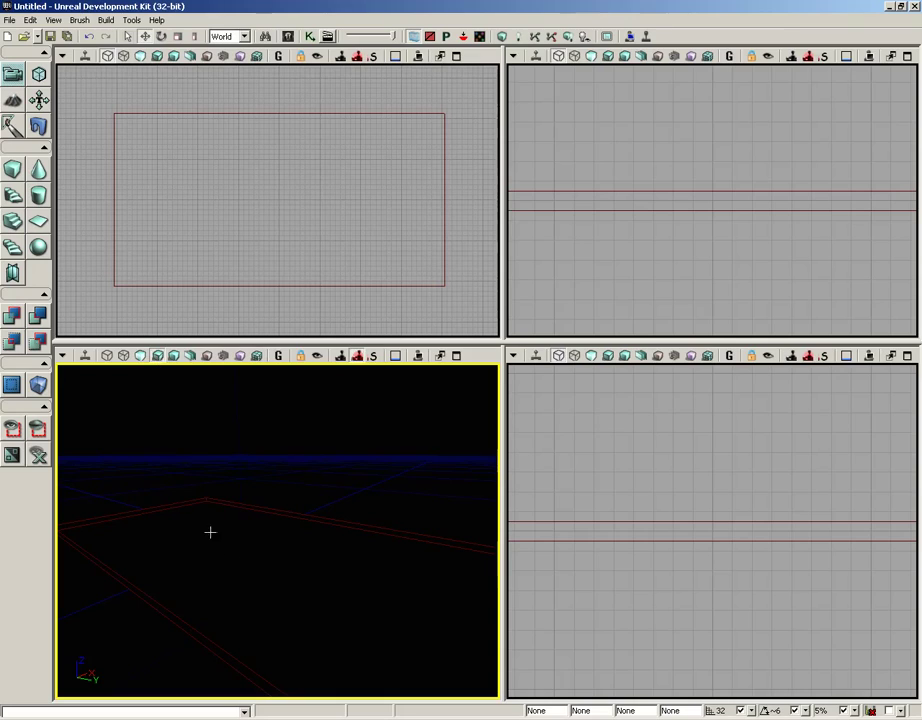
pyautogui.moveTo(281, 534)
pyautogui.mouseDown(button='right')
pyautogui.moveTo(284, 541)
pyautogui.moveTo(246, 529)
pyautogui.mouseUp(button='right')
pyautogui.click(239, 523)
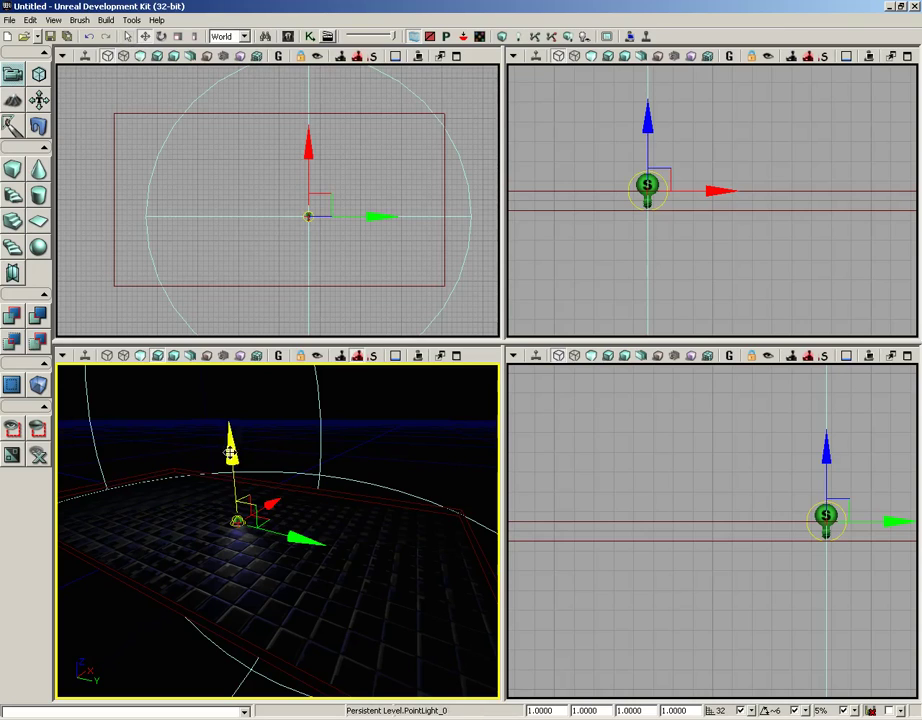
# Enable the G (Game View) preview on the perspective viewport toolbar.
pyautogui.click(55, 20)
pyautogui.moveTo(31, 21)
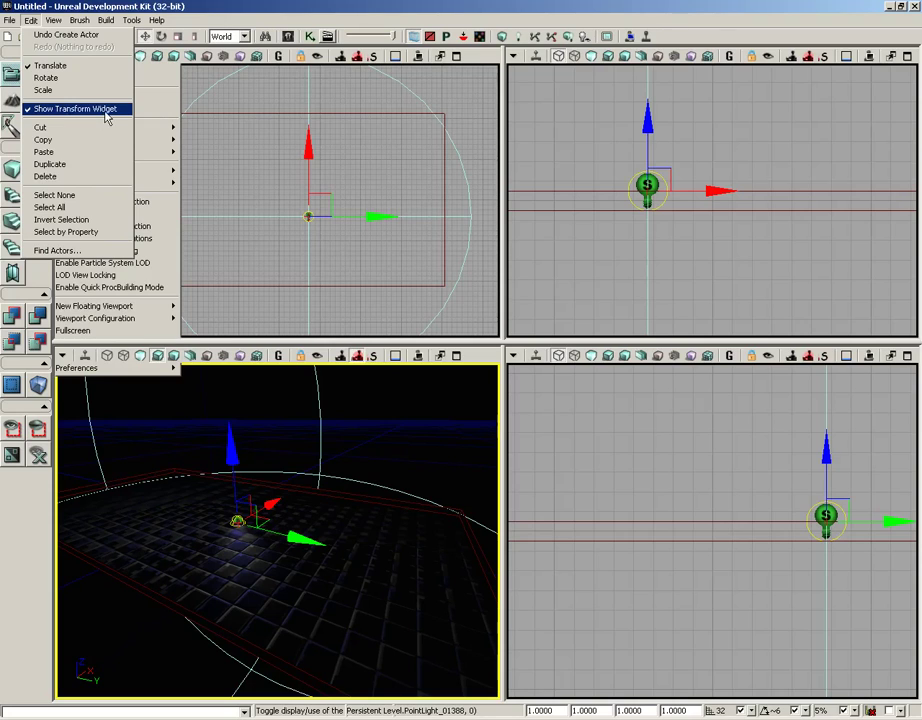
pyautogui.click(447, 362)
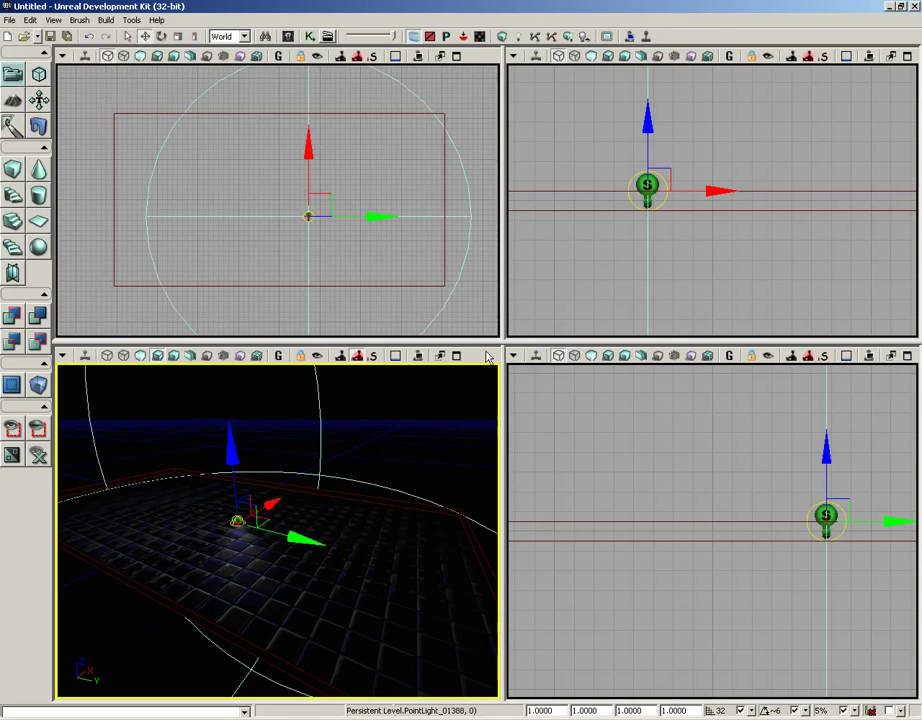
pyautogui.click(279, 357)
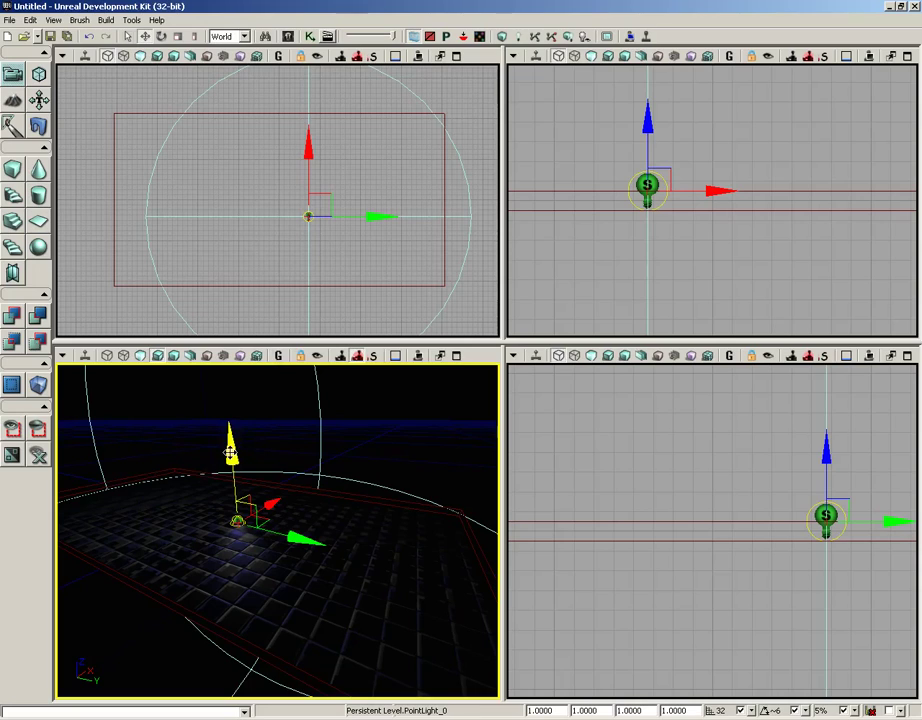
# Drag the point light upward on its Z axis, well above the floor slab.
pyautogui.moveTo(230, 452); pyautogui.dragTo(222, 362)
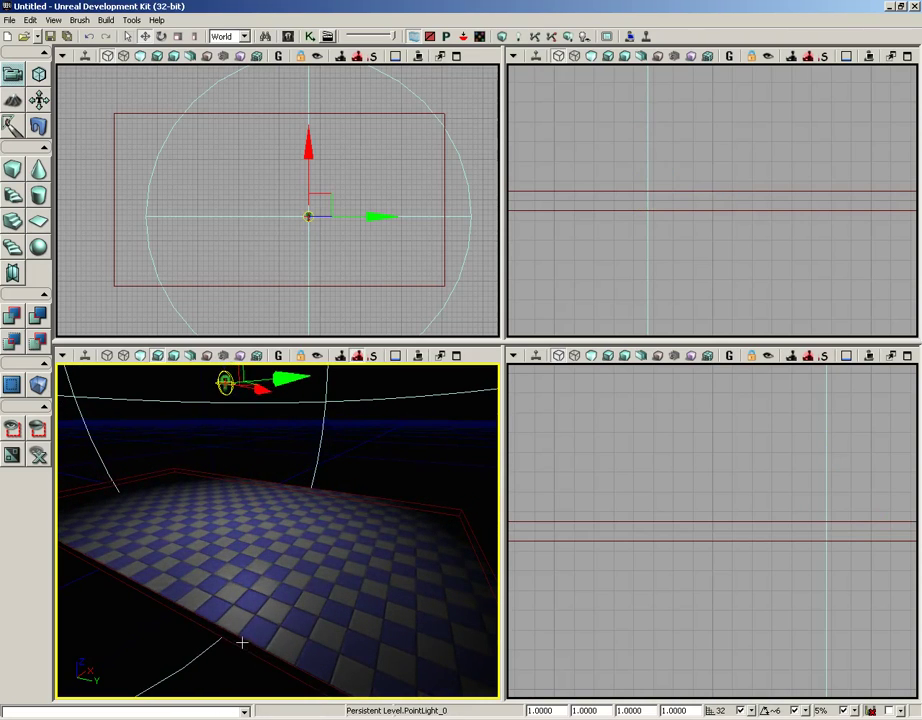
pyautogui.moveTo(241, 643); pyautogui.dragTo(315, 698)
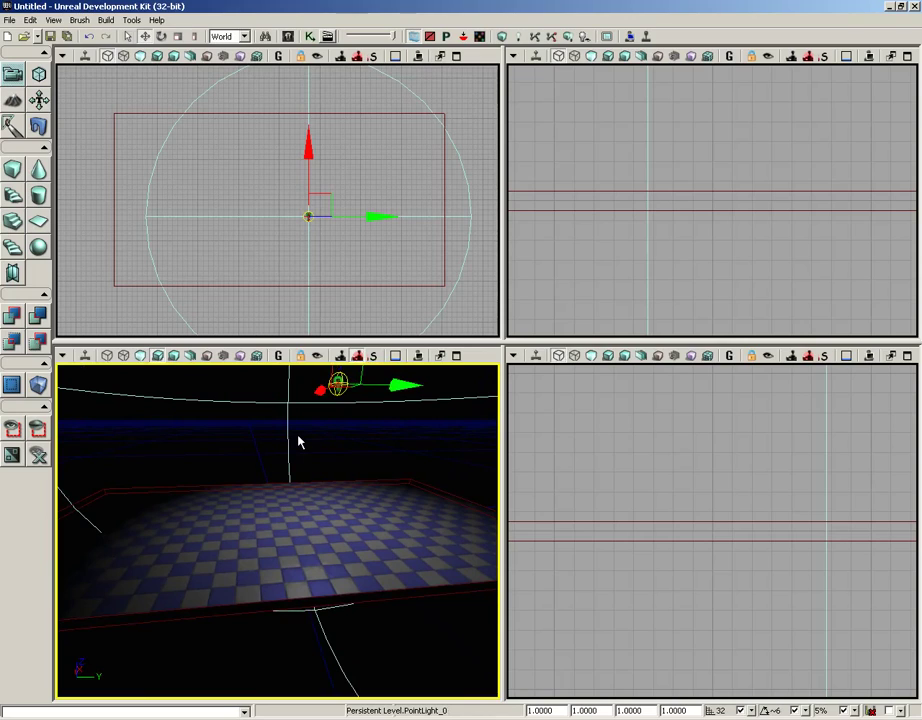
pyautogui.moveTo(300, 438)
pyautogui.mouseDown(button='right')
pyautogui.moveTo(298, 373)
pyautogui.moveTo(298, 421)
pyautogui.mouseUp(button='right')
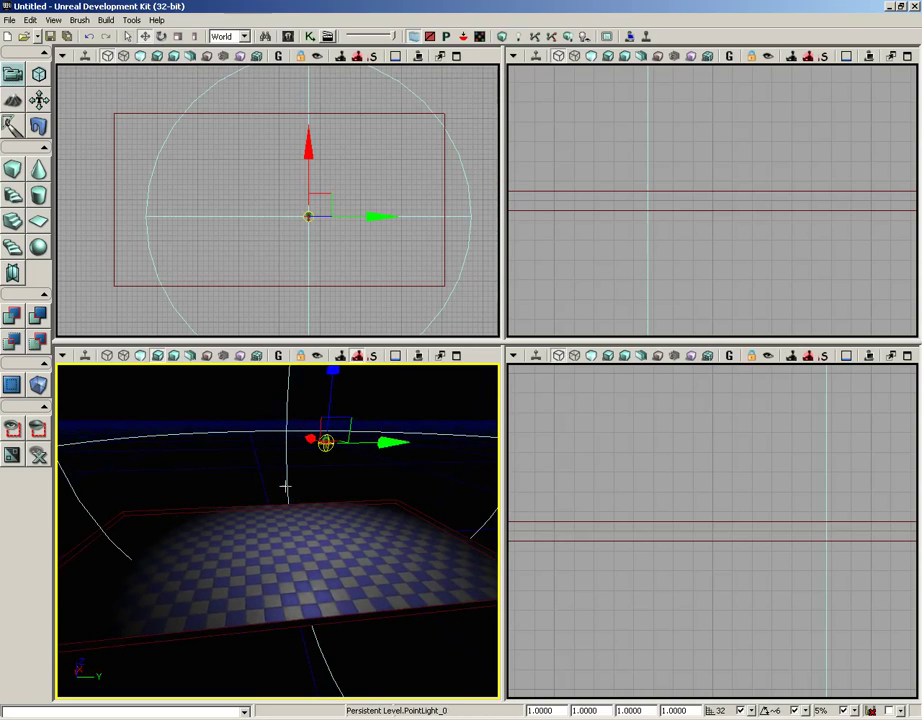
# Fly the perspective camera down close to the checkered floor.
pyautogui.moveTo(282, 488)
pyautogui.mouseDown(button='right')
pyautogui.moveTo(254, 485)
pyautogui.moveTo(280, 477)
pyautogui.moveTo(285, 485)
pyautogui.mouseUp(button='right')
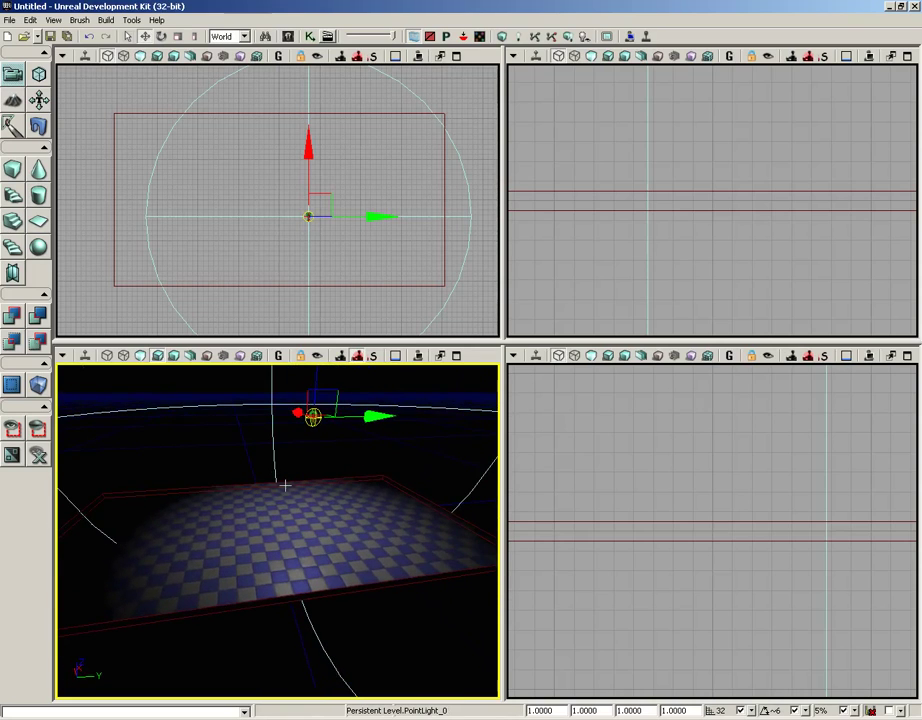
pyautogui.moveTo(280, 481); pyautogui.dragTo(249, 523)
pyautogui.moveTo(249, 523); pyautogui.dragTo(244, 542, button='right')
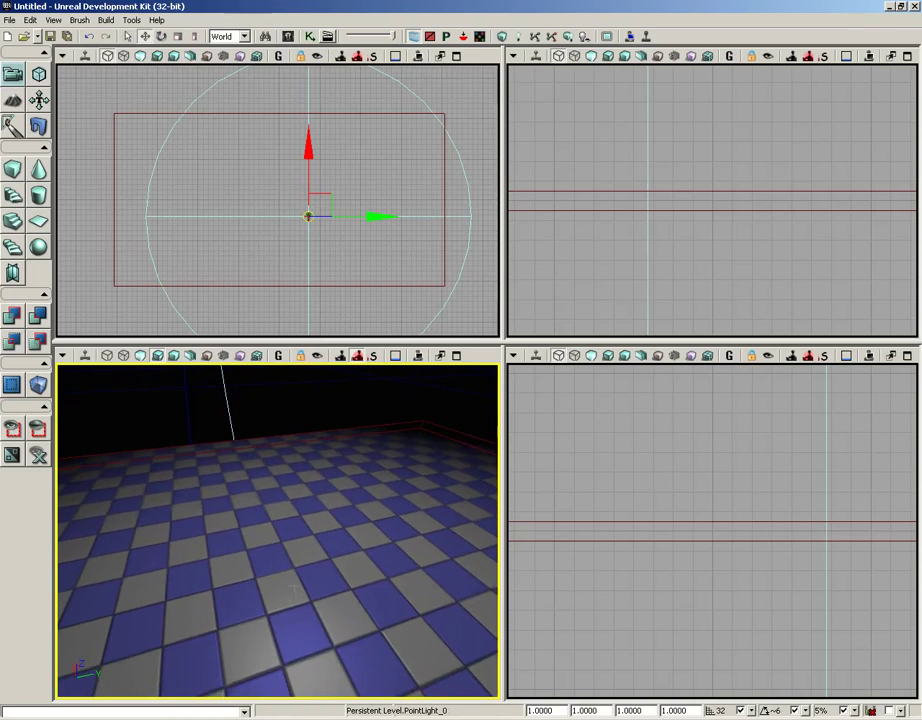
# Play from Here on the floor, fire once, then exit with Esc.
pyautogui.rightClick(269, 558)
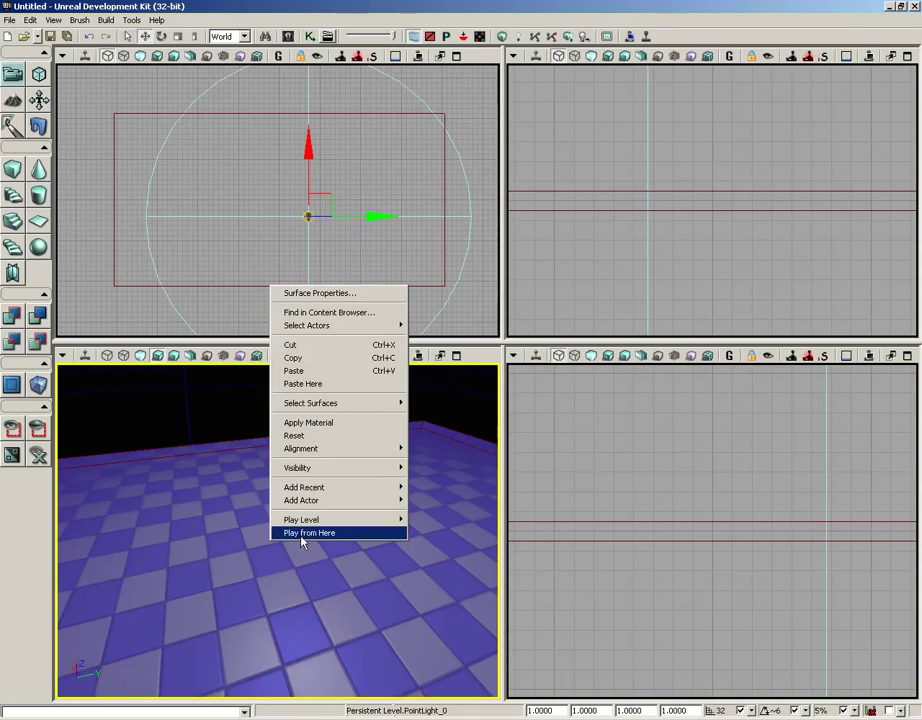
pyautogui.click(301, 533)
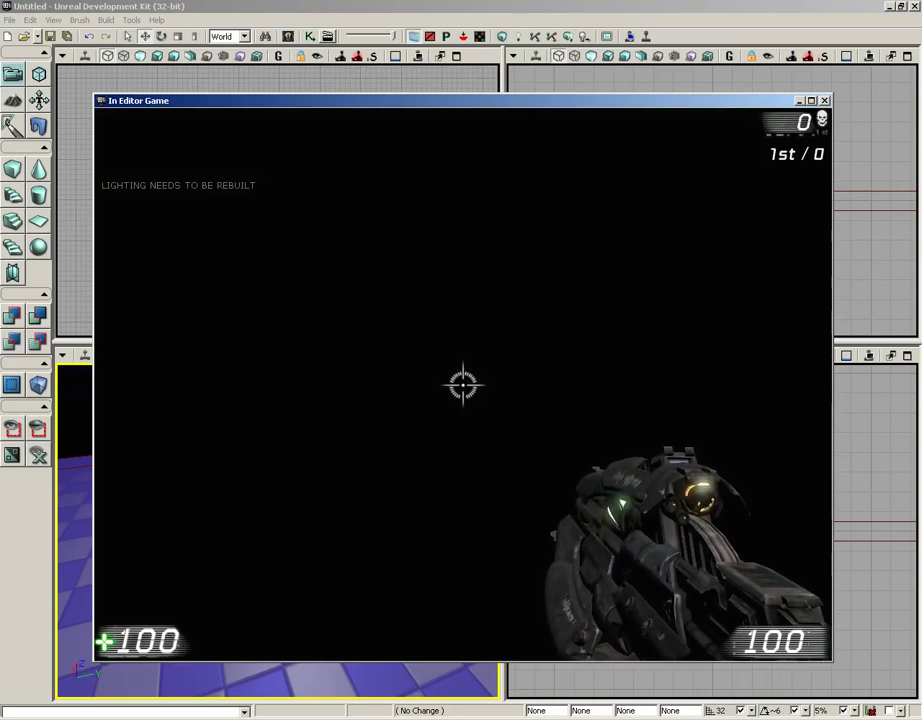
pyautogui.click(463, 384)
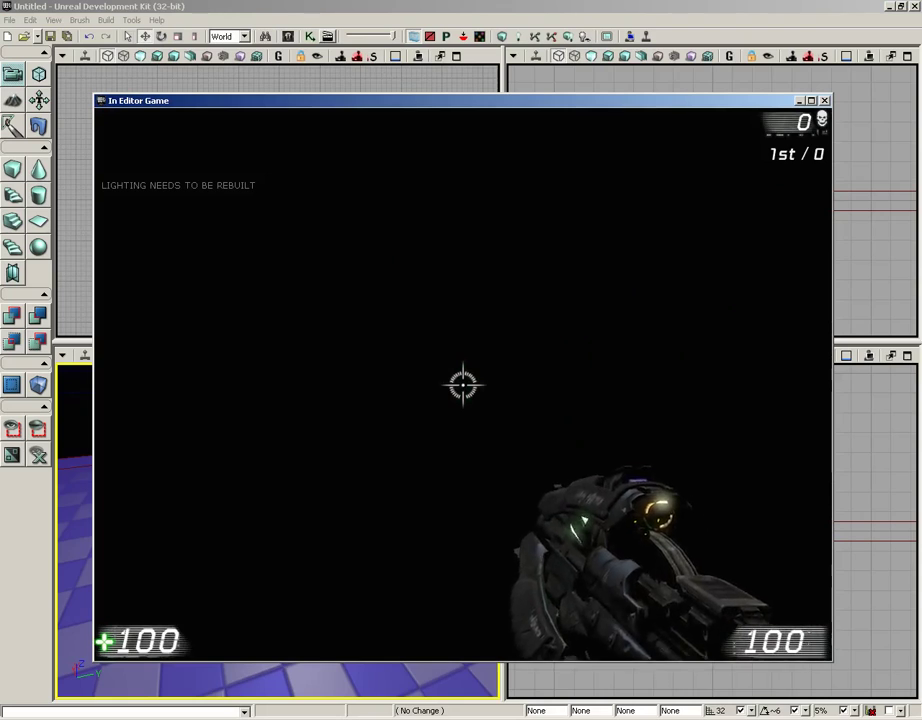
pyautogui.press('Escape')
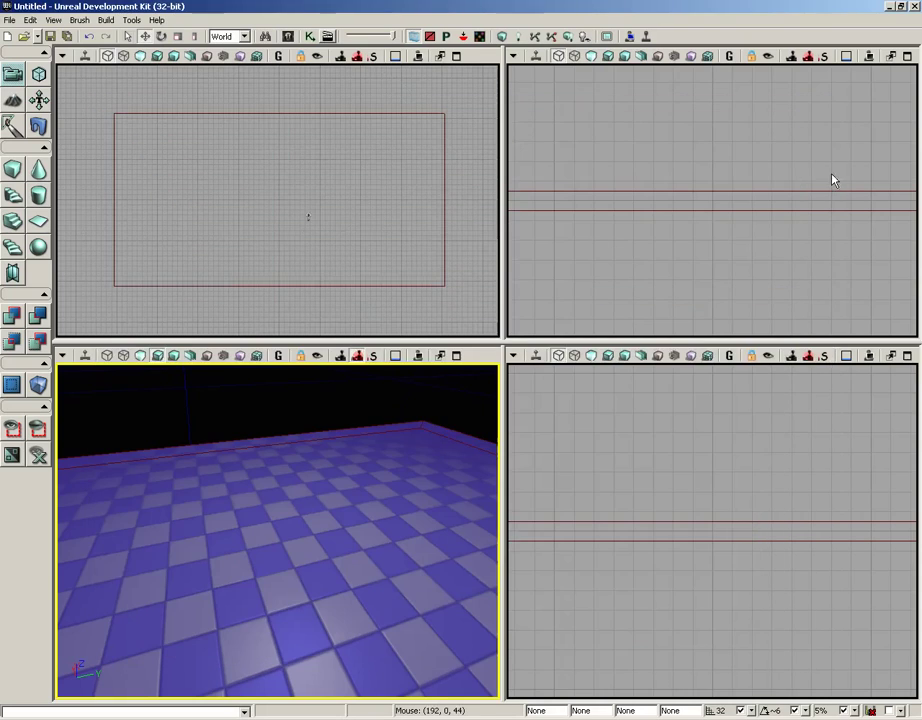
# Run Build All, then close the Map Check and Lighting Results reports.
pyautogui.click(569, 37)
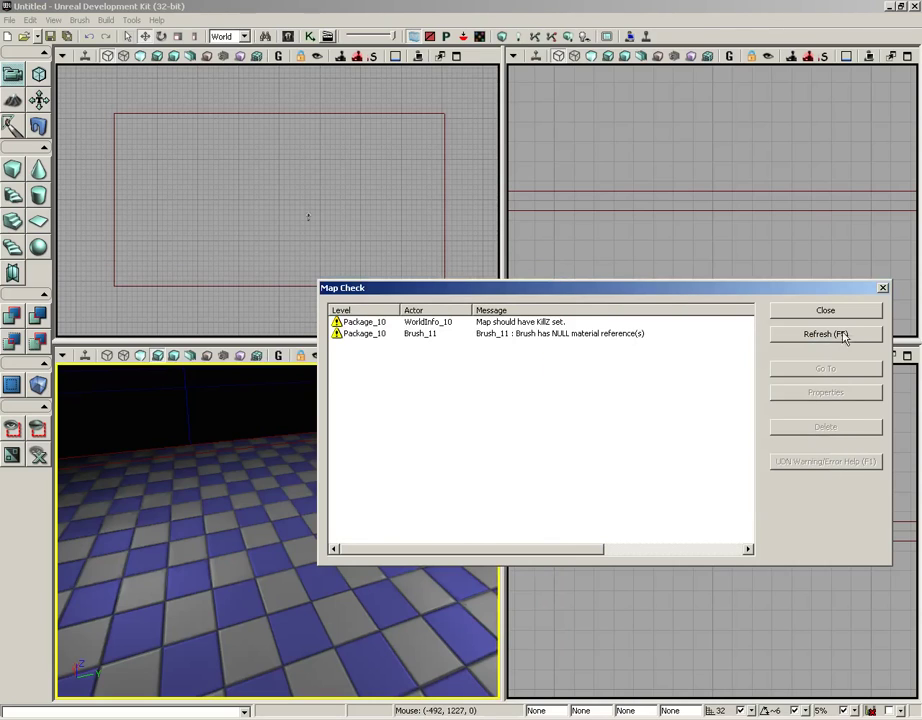
pyautogui.click(800, 310)
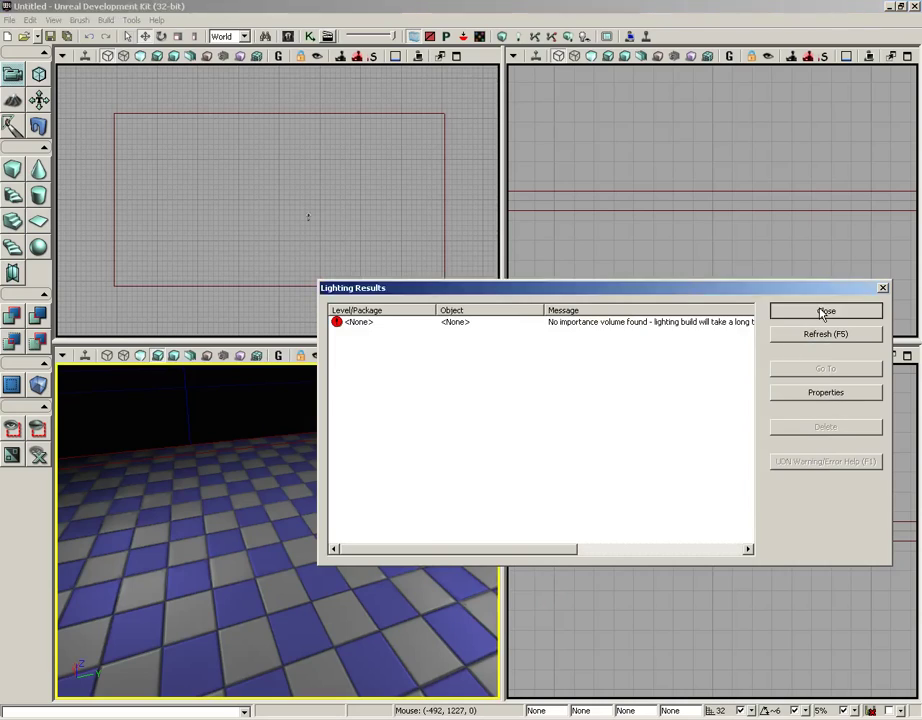
pyautogui.click(824, 311)
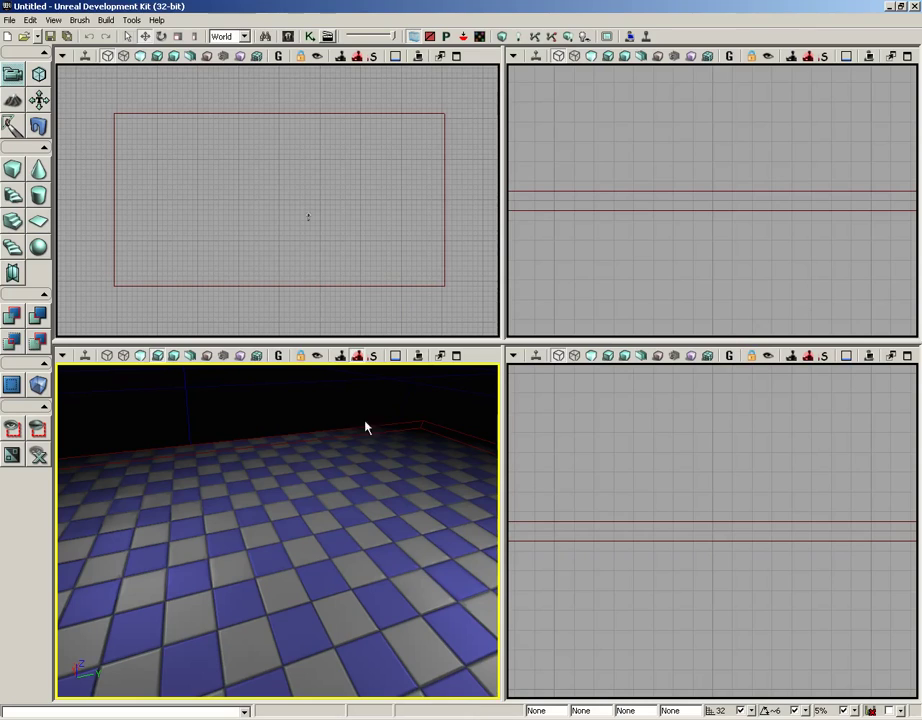
# Play from Here on the lit floor, fire three shots, exit with Esc, and orbit the view.
pyautogui.rightClick(260, 559)
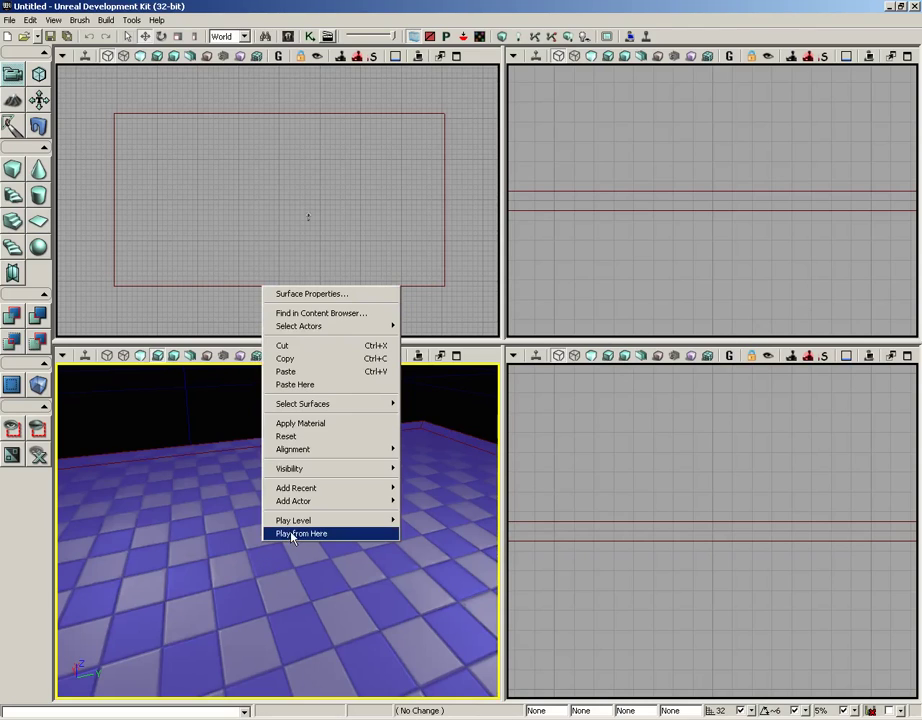
pyautogui.click(292, 537)
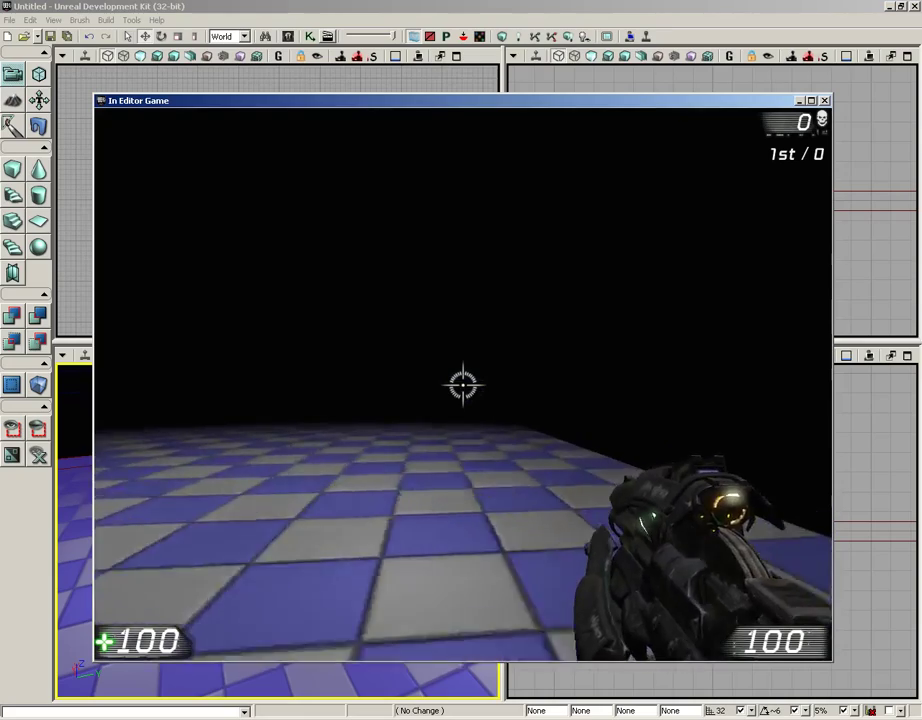
pyautogui.click(462, 384)
pyautogui.click(462, 384)
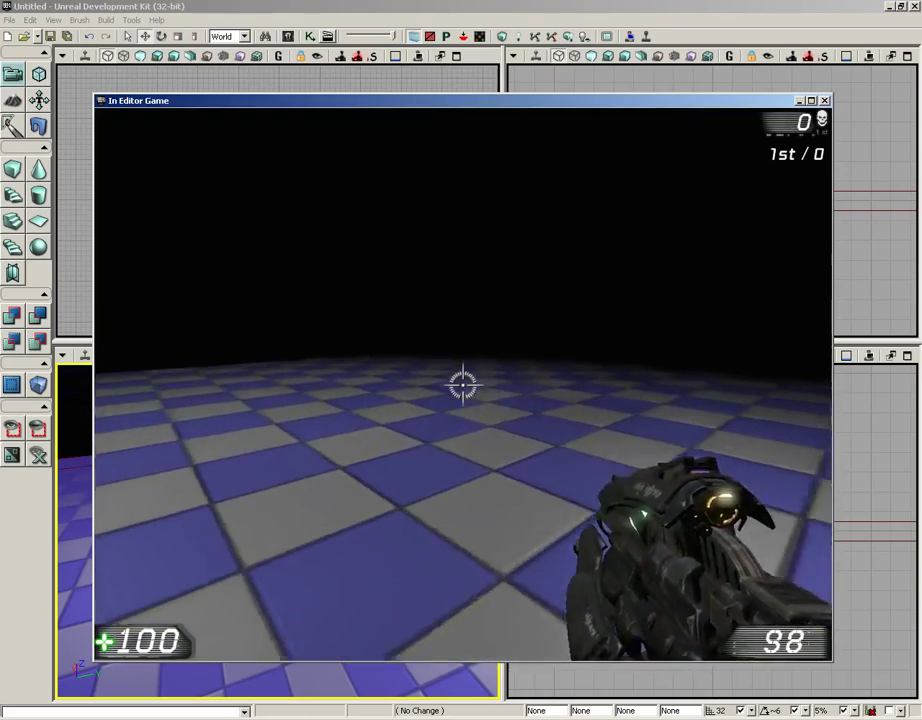
pyautogui.click(462, 384)
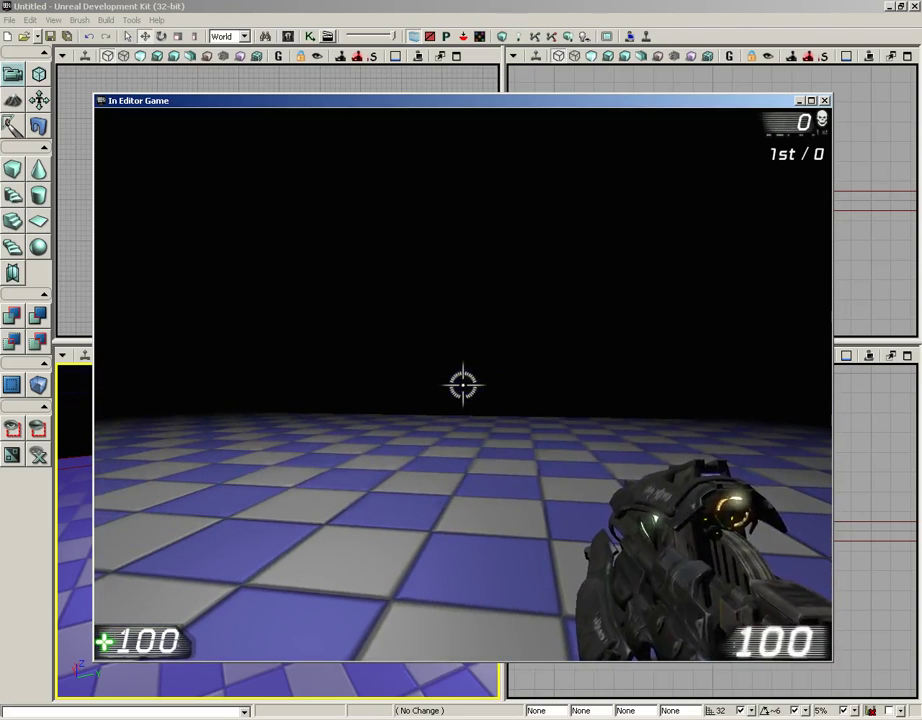
pyautogui.press('Escape')
pyautogui.moveTo(305, 434)
pyautogui.mouseDown(button='right')
pyautogui.moveTo(282, 448)
pyautogui.moveTo(248, 413)
pyautogui.moveTo(307, 436)
pyautogui.mouseUp(button='right')
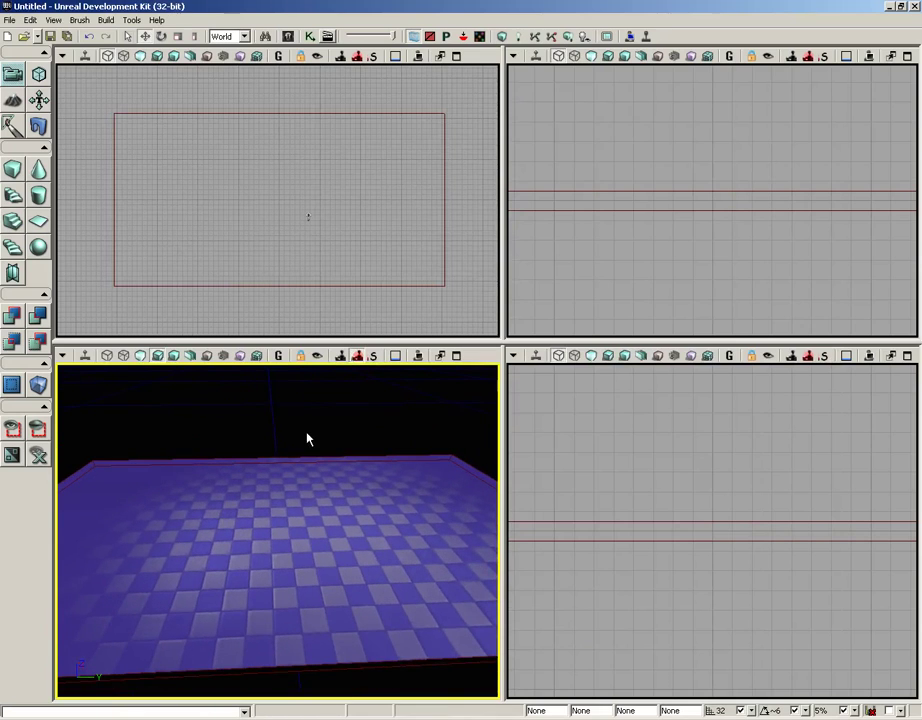
# From Save As, create a new folder named SimpleLevel inside Maps.
pyautogui.click(9, 21)
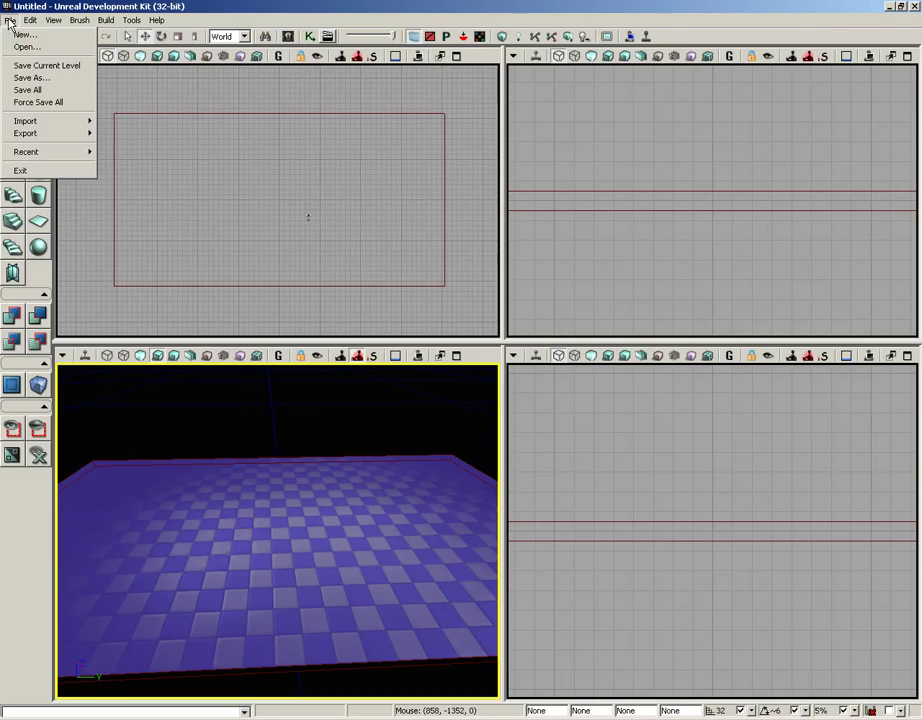
pyautogui.click(25, 76)
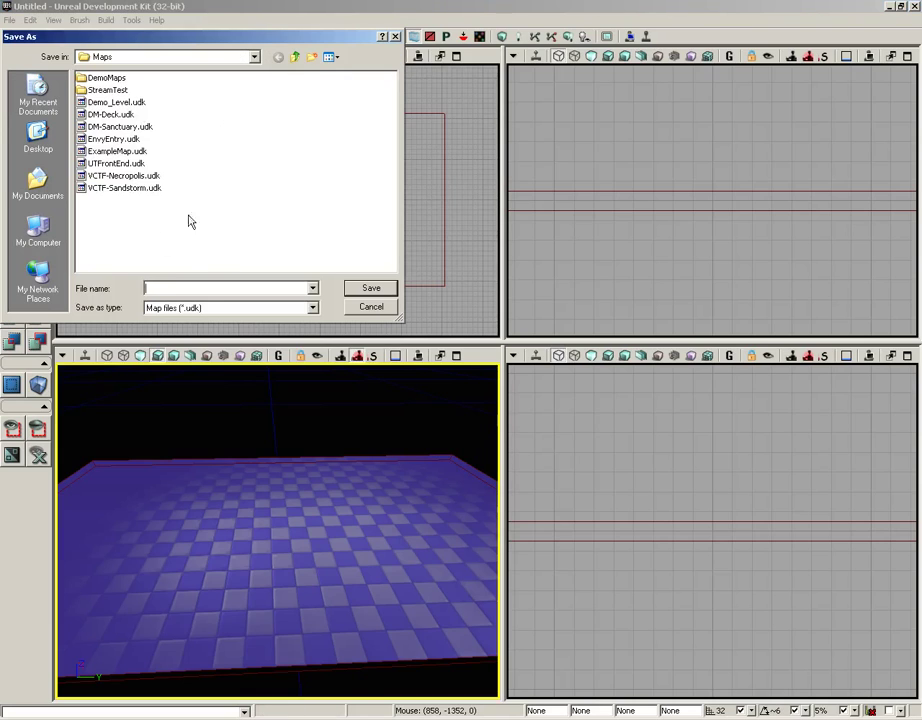
pyautogui.click(312, 60)
pyautogui.write('SimpleLevel')
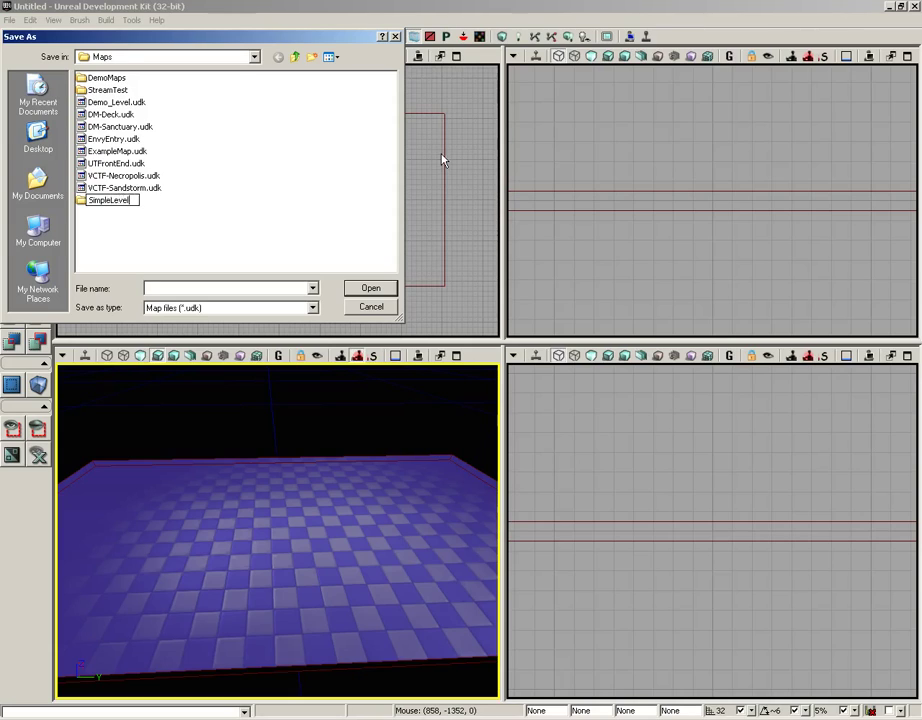
pyautogui.press('Return')
# Save the level as SimpleLevel_01 in the SimpleLevel folder.
pyautogui.press('Return')
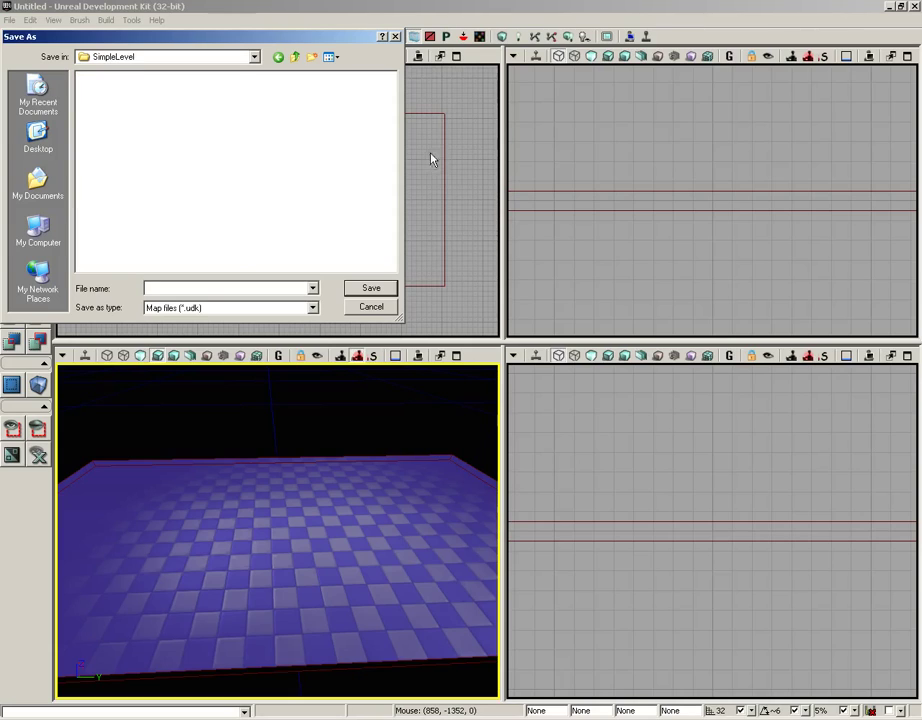
pyautogui.click(214, 288)
pyautogui.write('SimpleLevel_01')
pyautogui.press('Return')
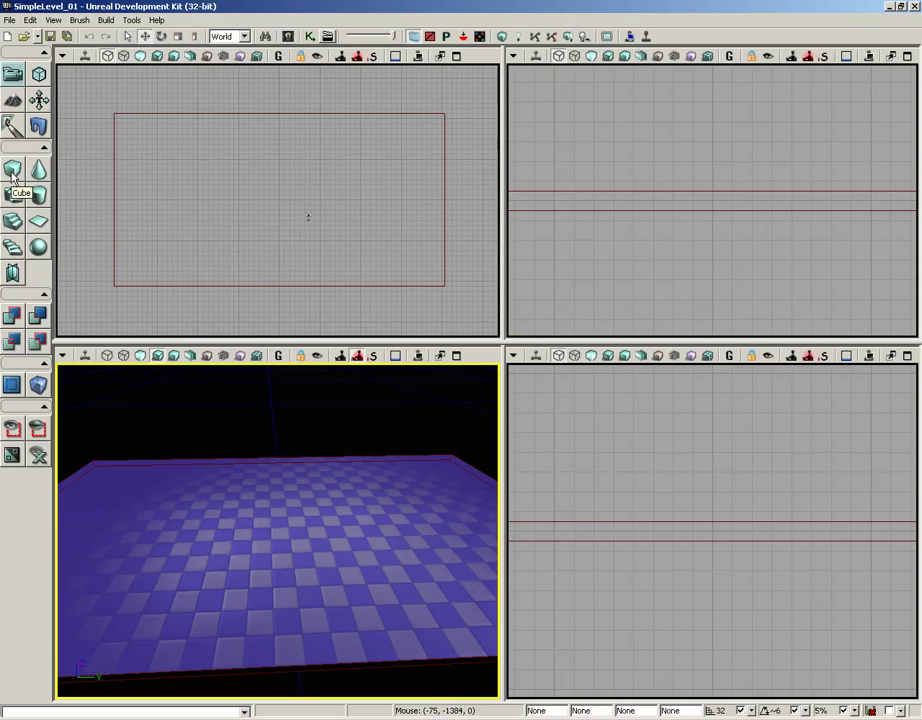
pyautogui.rightClick(13, 175)
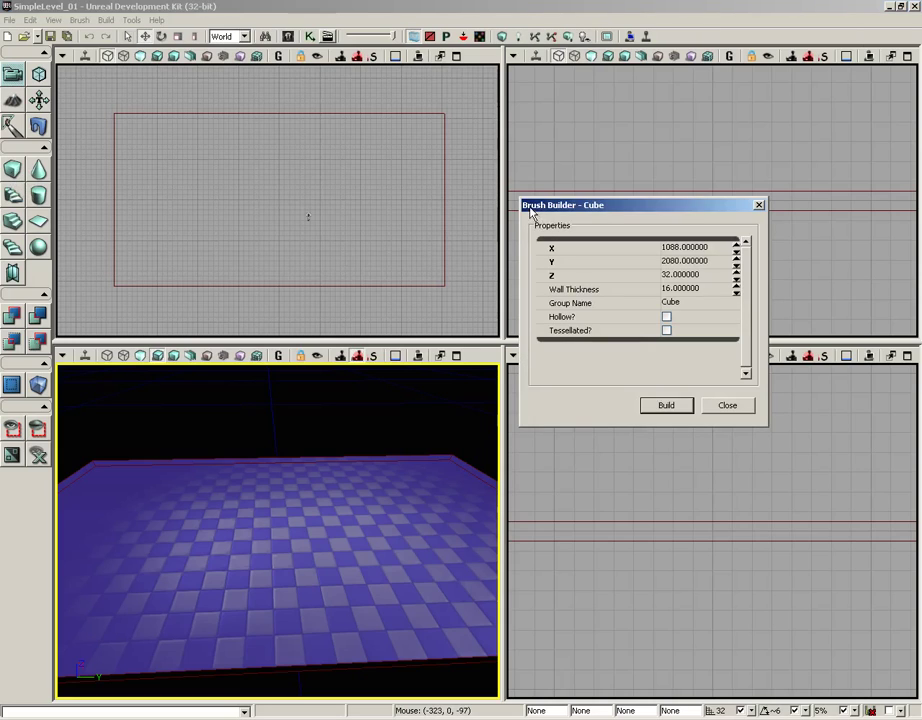
pyautogui.click(757, 206)
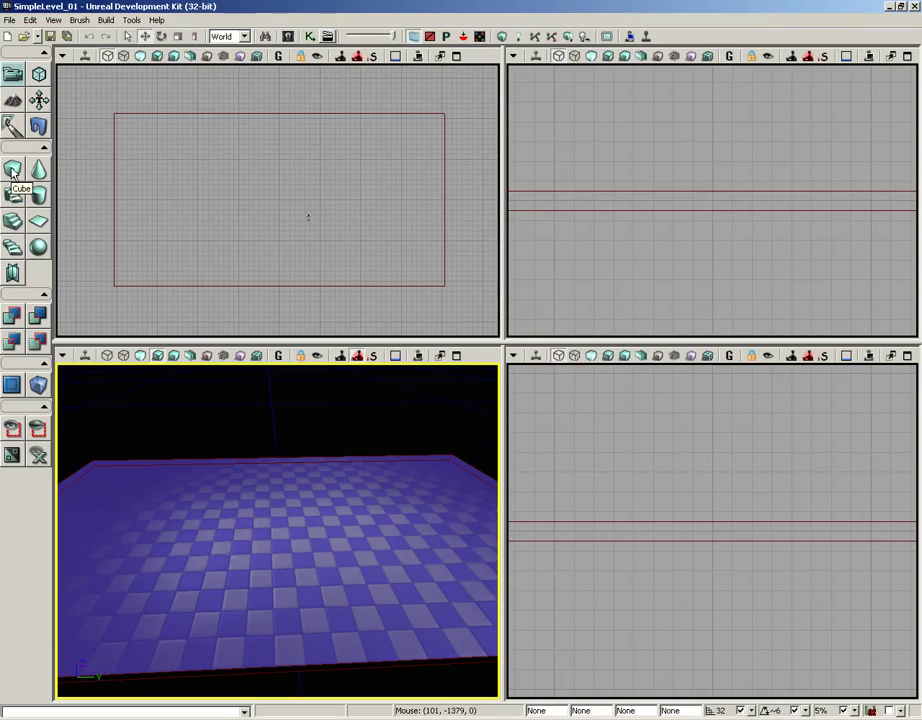